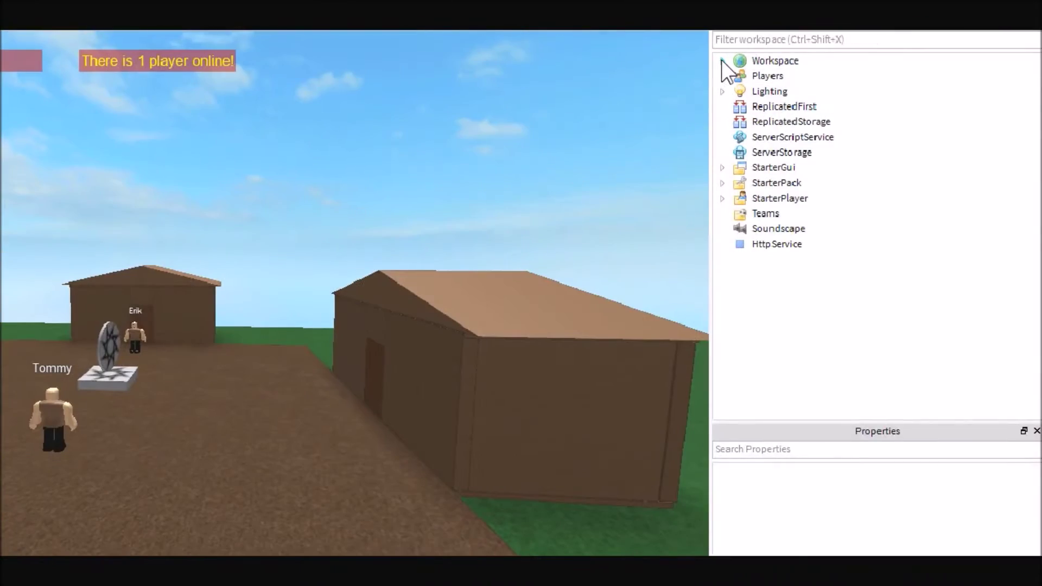
Step: Expand Workspace in Explorer to list Hint, Save/Load and RPG Script + Leader Board
left_click(721, 60)
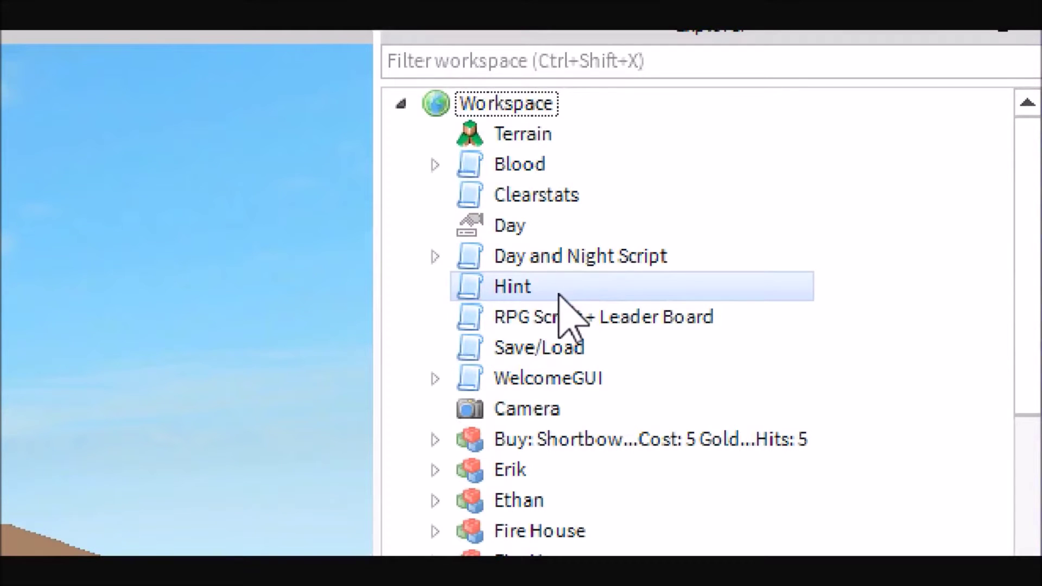
Step: Open the 'RPG Script + Leader Board' script in the script editor
double_click(544, 322)
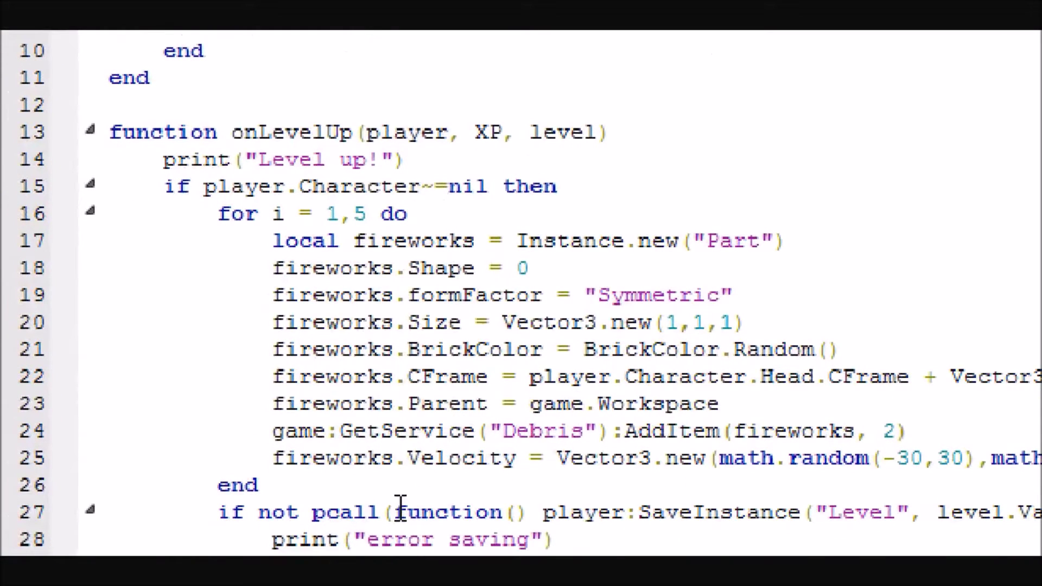
scroll(200, 396, "down", 15)
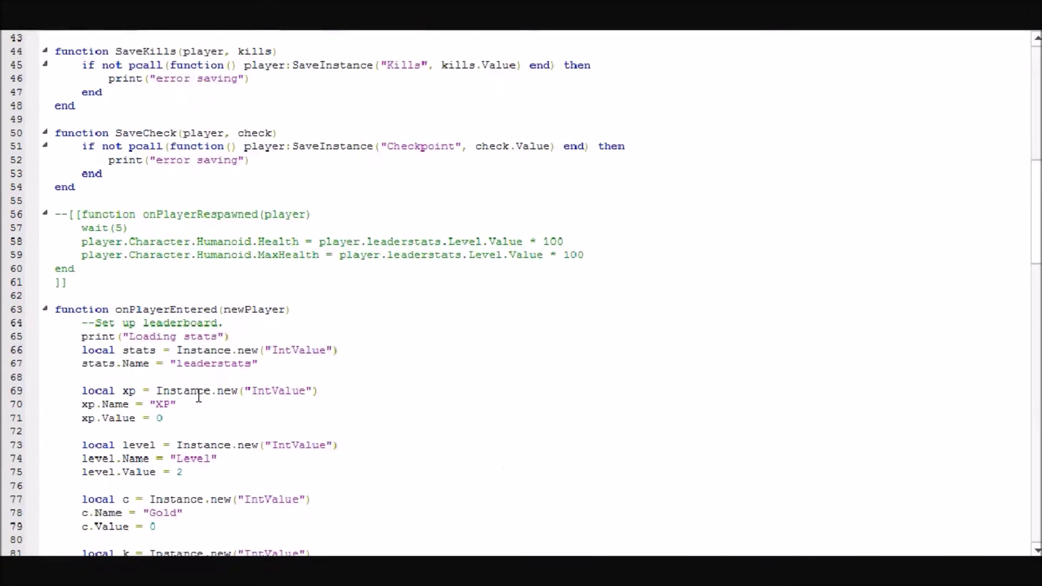
scroll(197, 397, "down", 7)
scroll(196, 396, "down", 6)
scroll(197, 396, "down", 12)
scroll(197, 396, "down", 6)
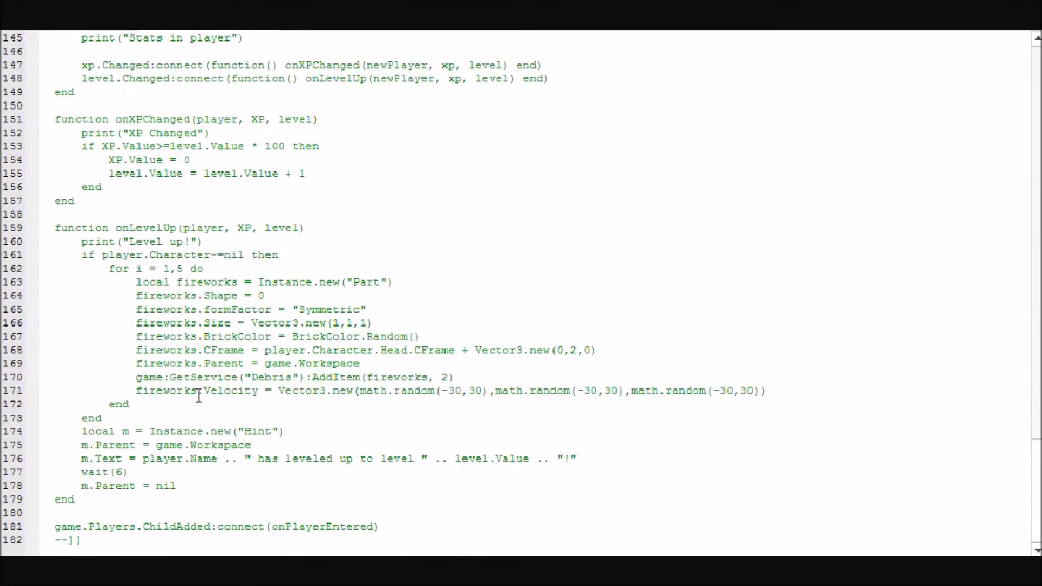
scroll(198, 397, "up", 2)
scroll(180, 396, "up", 2)
scroll(173, 391, "up", 4)
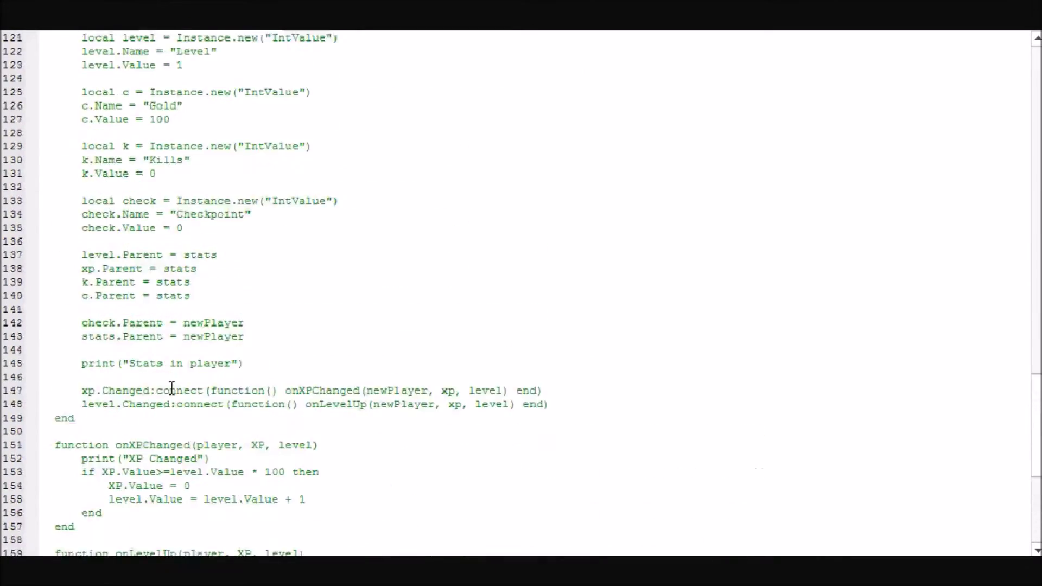
scroll(175, 385, "up", 2)
scroll(175, 385, "up", 3)
scroll(175, 387, "up", 1)
scroll(175, 389, "up", 1)
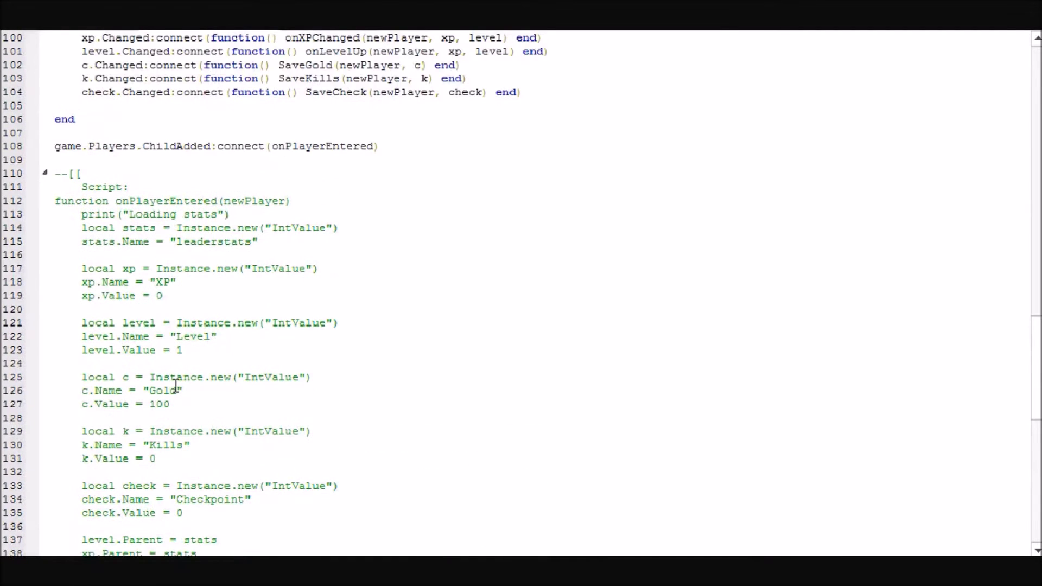
scroll(174, 385, "down", 1)
scroll(172, 389, "down", 2)
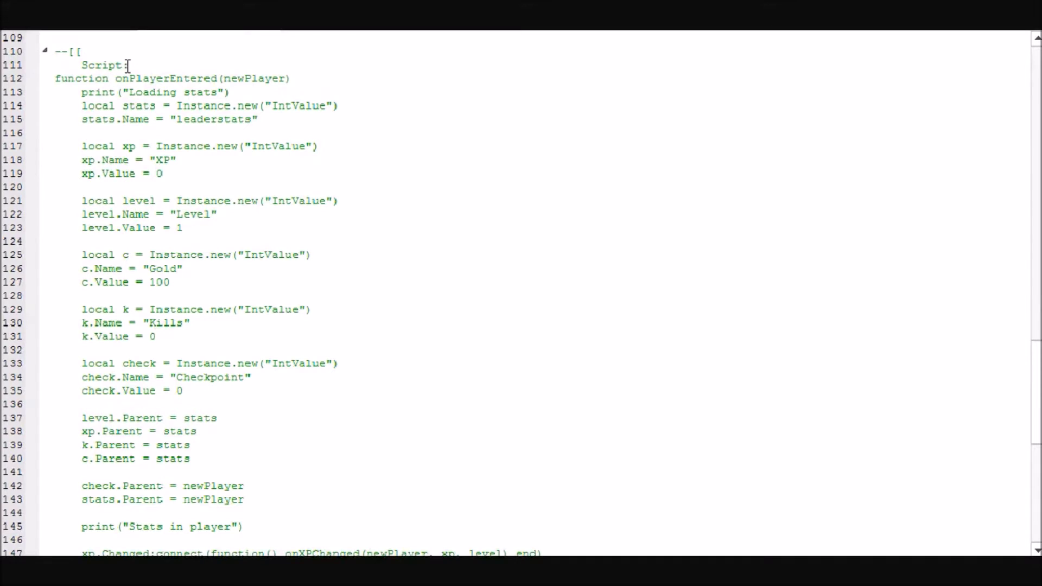
scroll(163, 204, "down", 3)
scroll(169, 243, "down", 5)
scroll(174, 286, "down", 4)
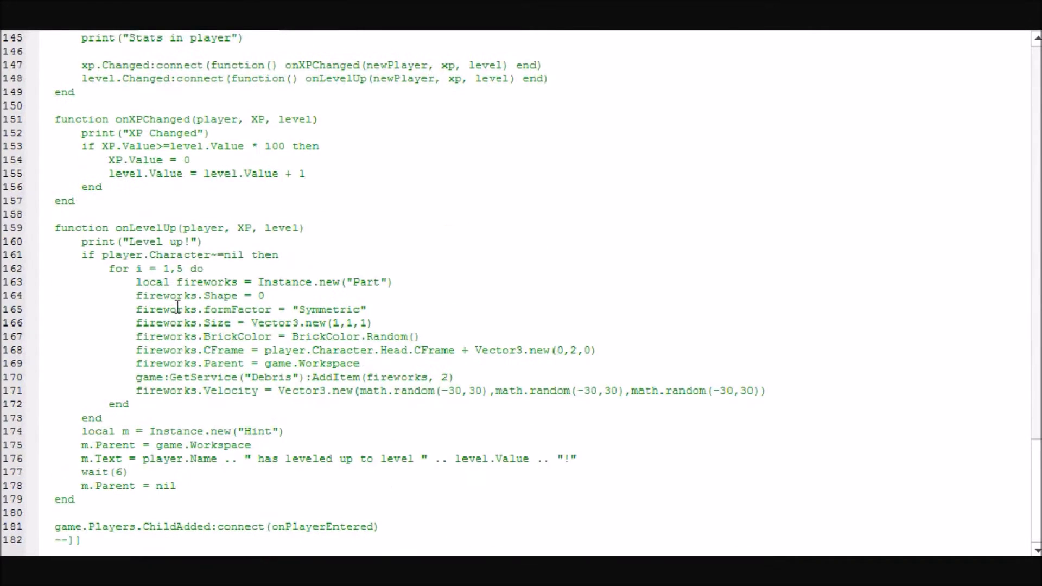
scroll(178, 309, "up", 9)
scroll(181, 321, "up", 3)
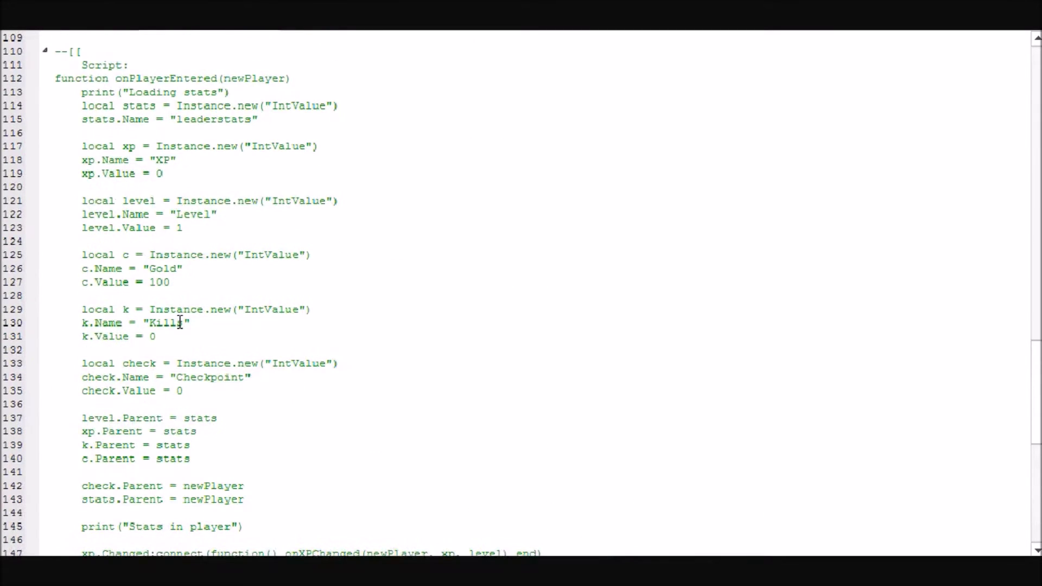
scroll(181, 323, "up", 1)
scroll(181, 323, "up", 3)
scroll(181, 322, "up", 10)
scroll(182, 322, "up", 7)
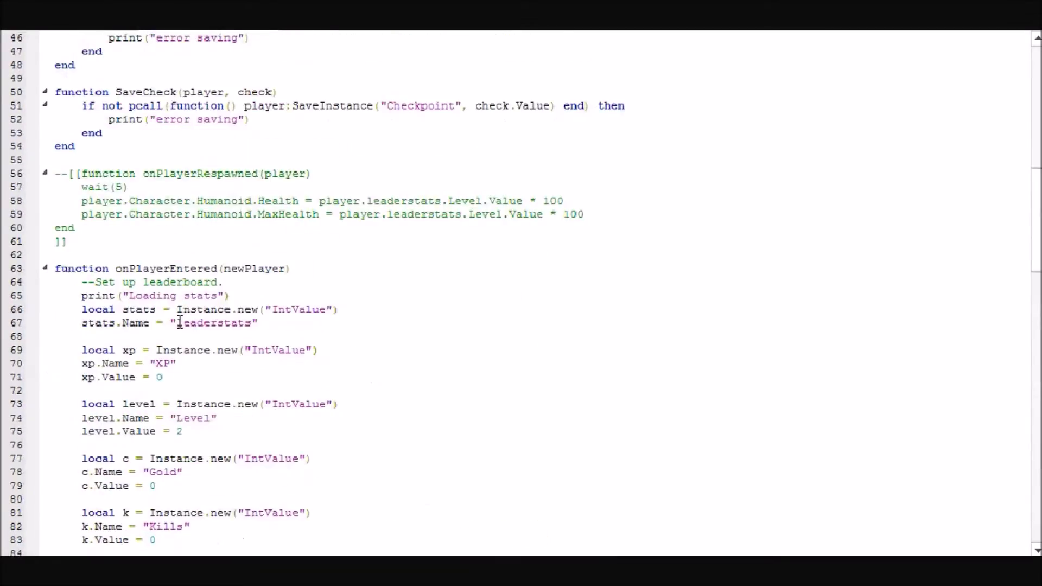
scroll(179, 323, "up", 7)
scroll(180, 322, "down", 7)
scroll(181, 323, "up", 7)
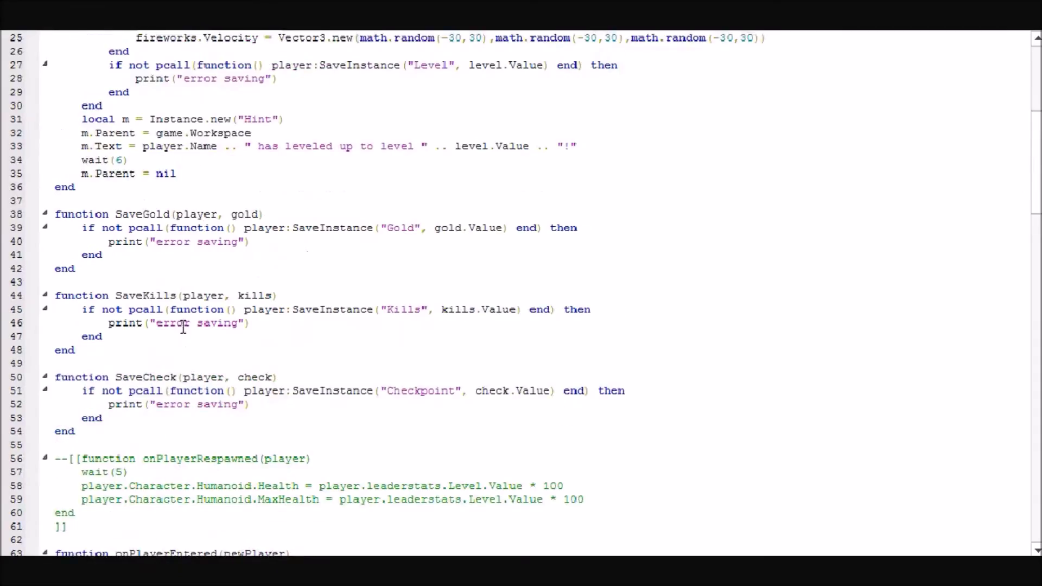
scroll(204, 315, "up", 7)
scroll(275, 340, "up", 1)
scroll(275, 342, "down", 15)
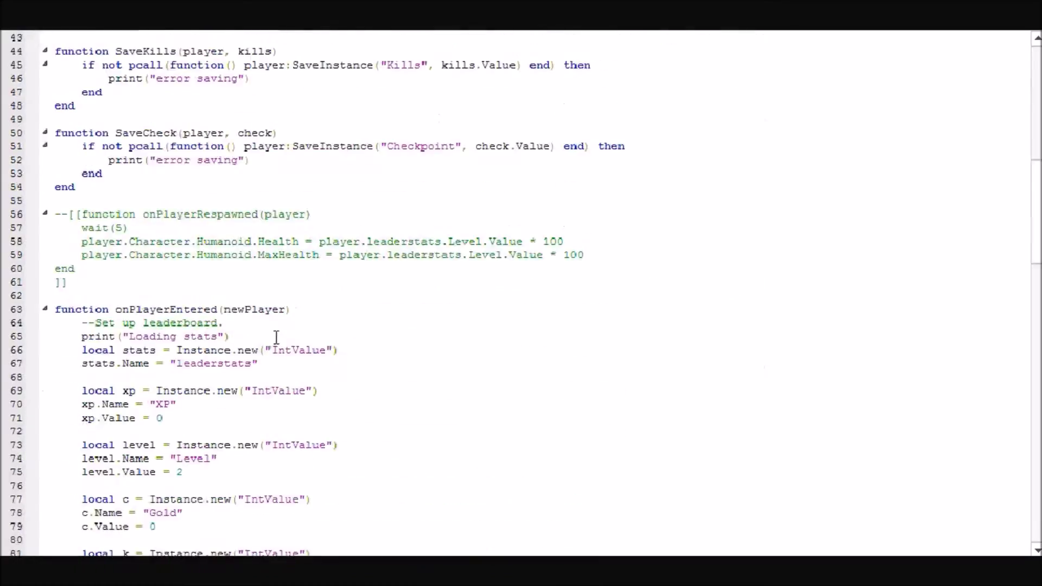
scroll(275, 340, "down", 7)
scroll(274, 338, "down", 7)
scroll(277, 334, "down", 3)
scroll(277, 332, "down", 2)
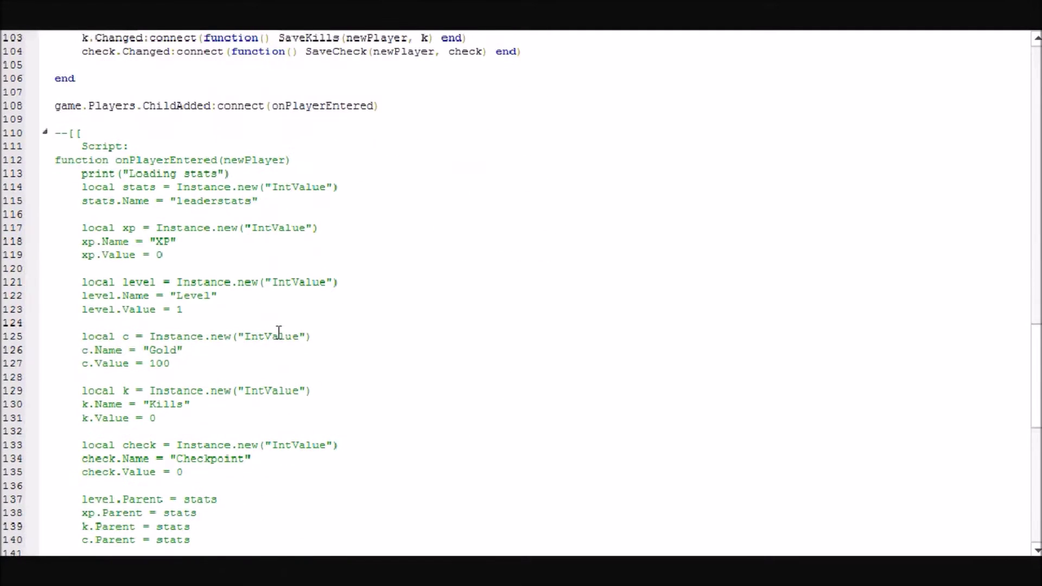
scroll(278, 332, "down", 2)
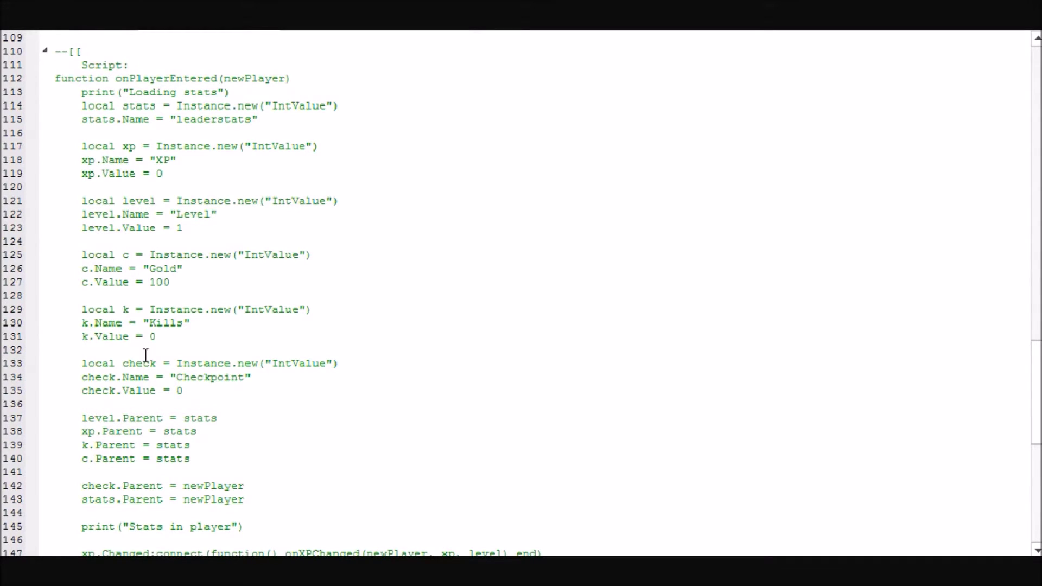
left_click(352, 315)
scroll(277, 327, "up", 1)
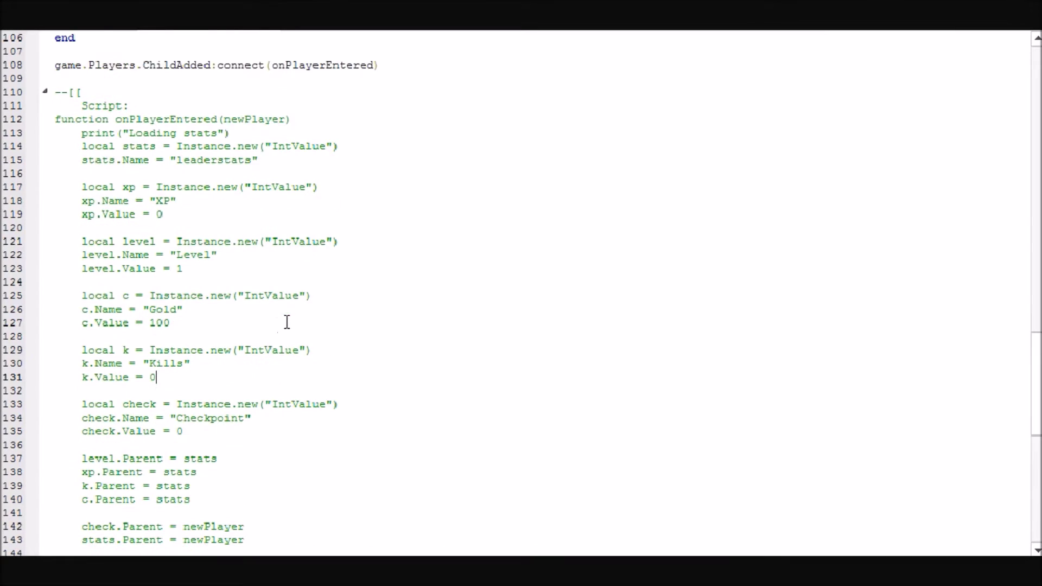
scroll(268, 327, "up", 1)
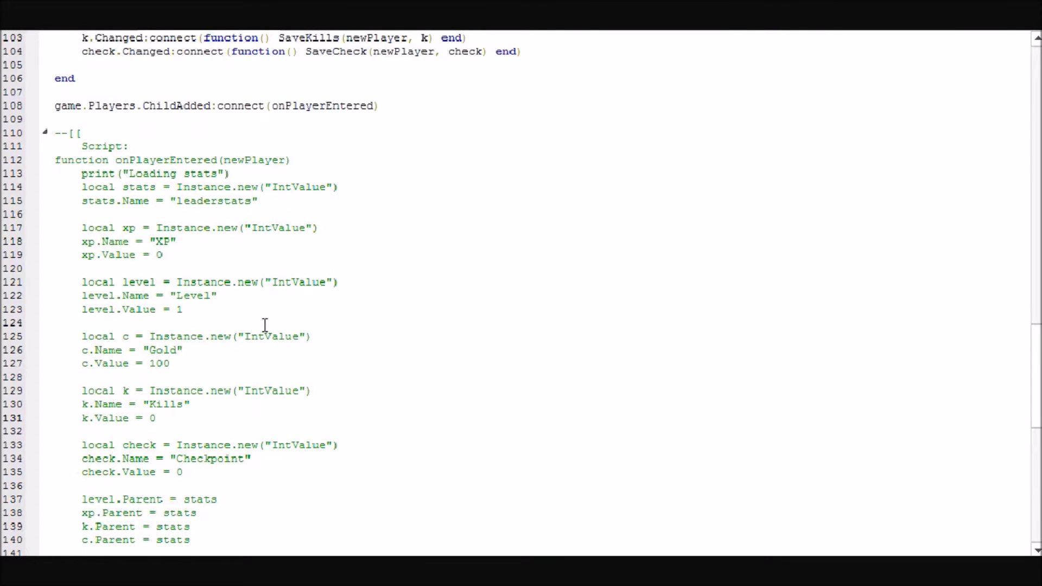
left_click(445, 333)
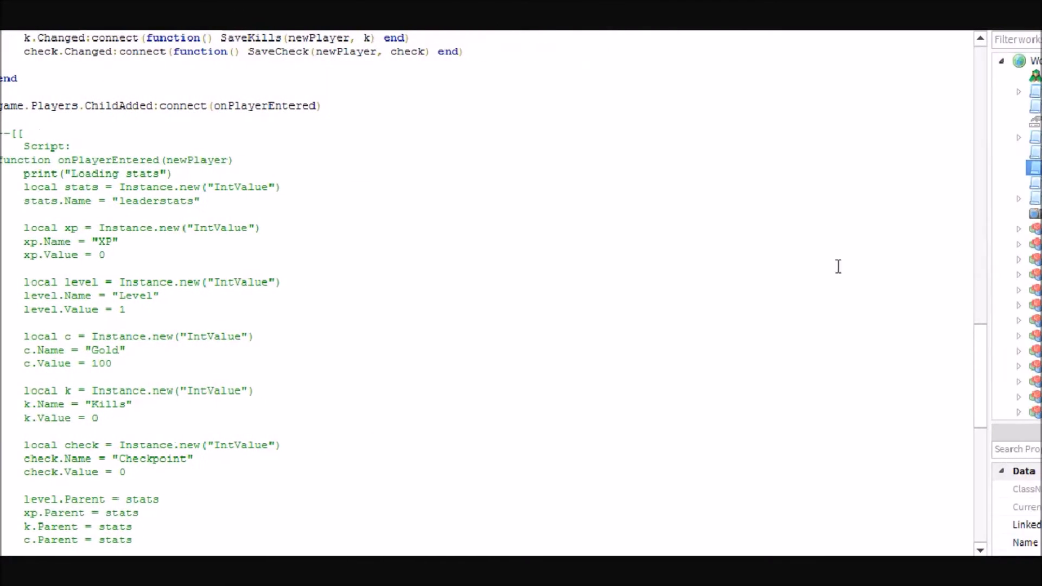
scroll(513, 360, "down", 1)
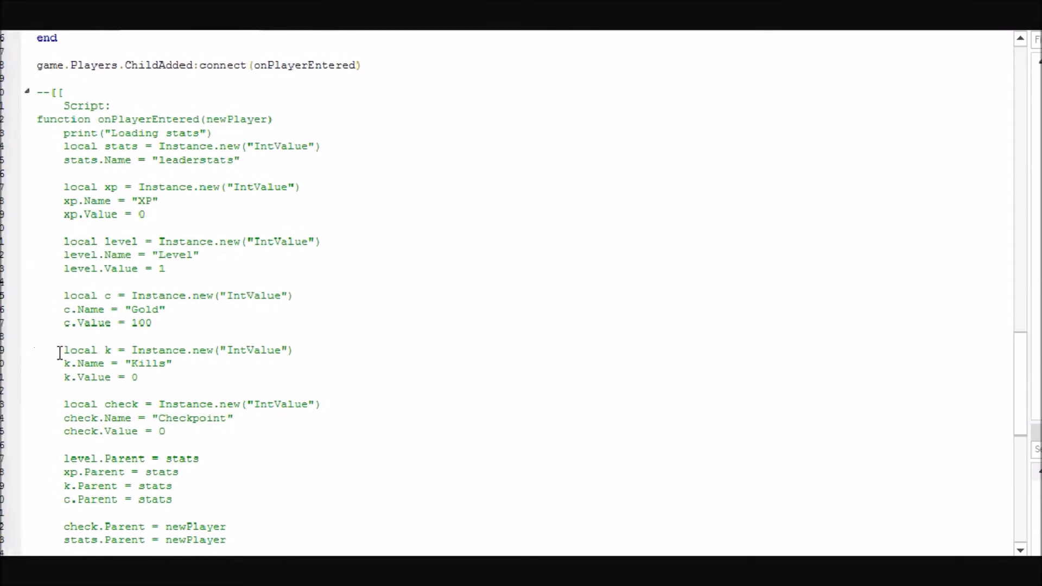
scroll(219, 339, "down", 1)
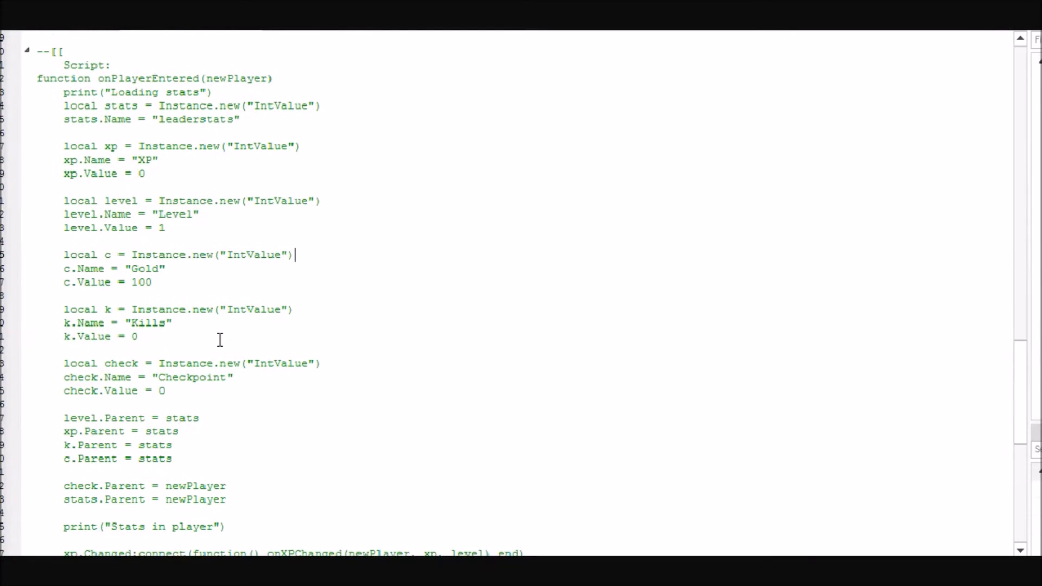
scroll(218, 340, "down", 1)
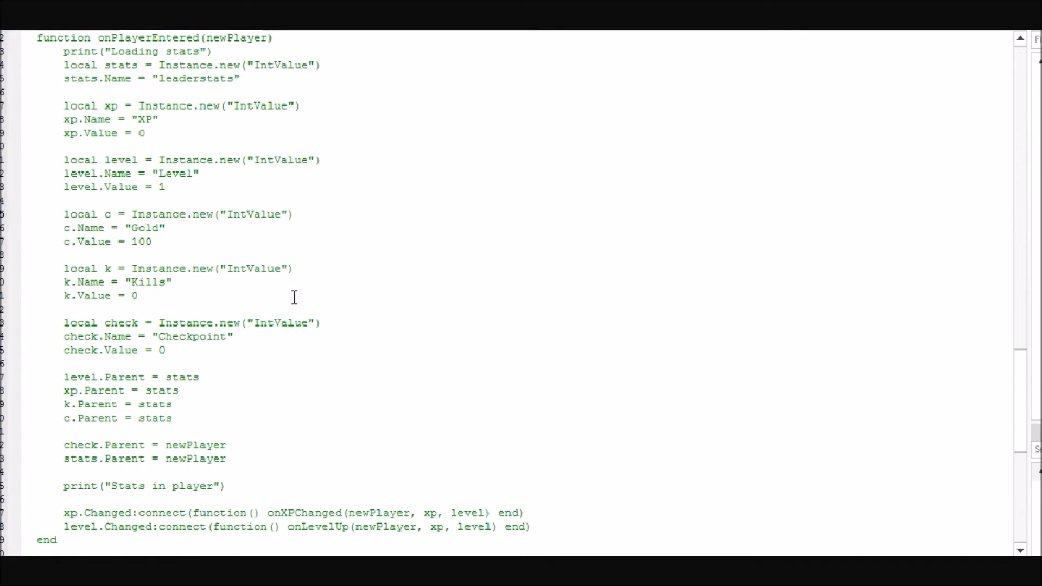
scroll(342, 327, "down", 1)
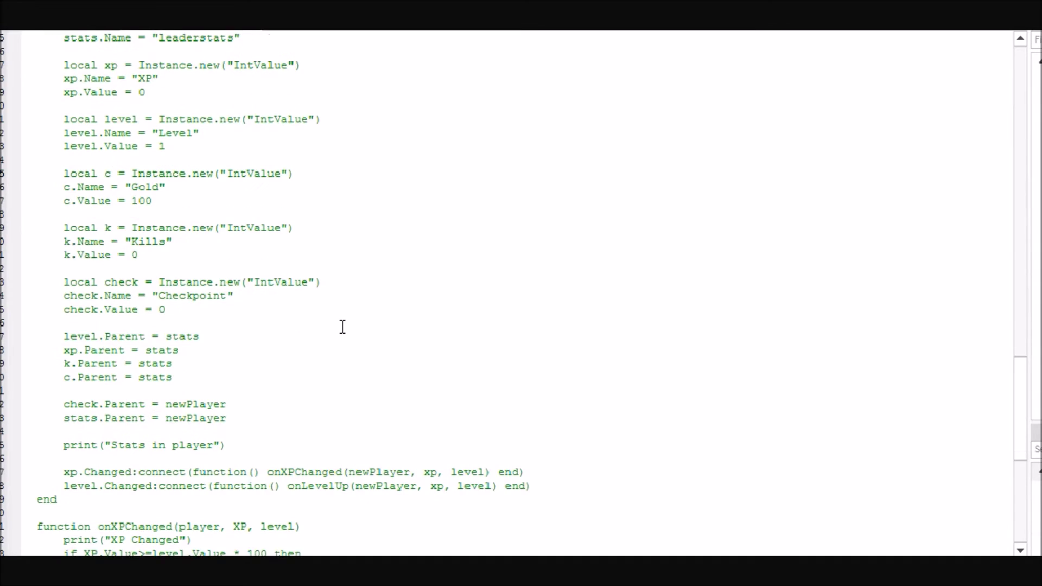
scroll(342, 327, "down", 1)
scroll(341, 326, "down", 2)
scroll(342, 326, "down", 2)
scroll(342, 326, "down", 1)
scroll(342, 327, "down", 3)
scroll(341, 326, "down", 1)
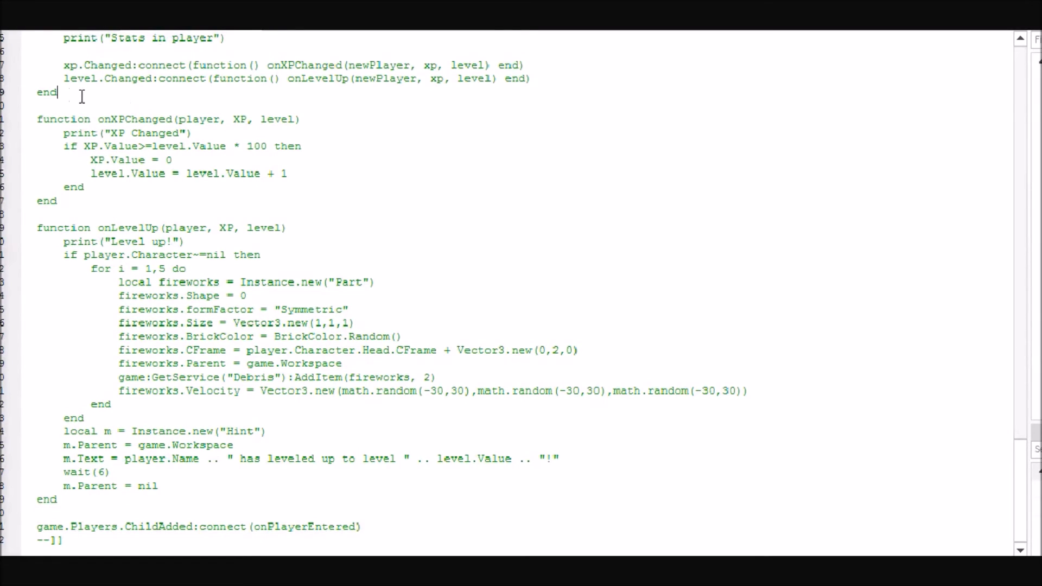
mouse_move(67, 92)
left_mouse_down()
mouse_move(37, 92)
mouse_move(328, 533)
left_mouse_up()
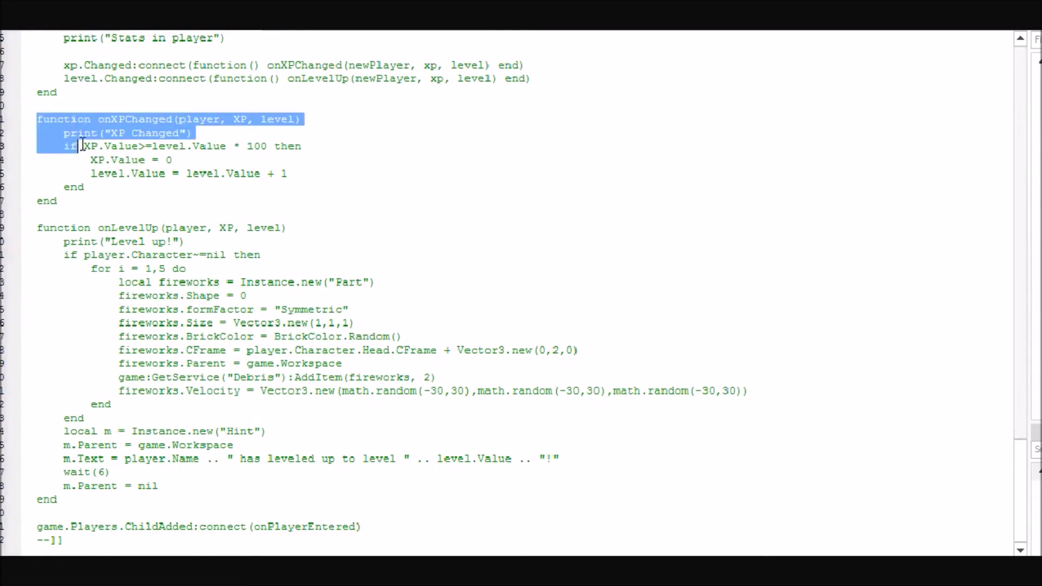
left_click(306, 488)
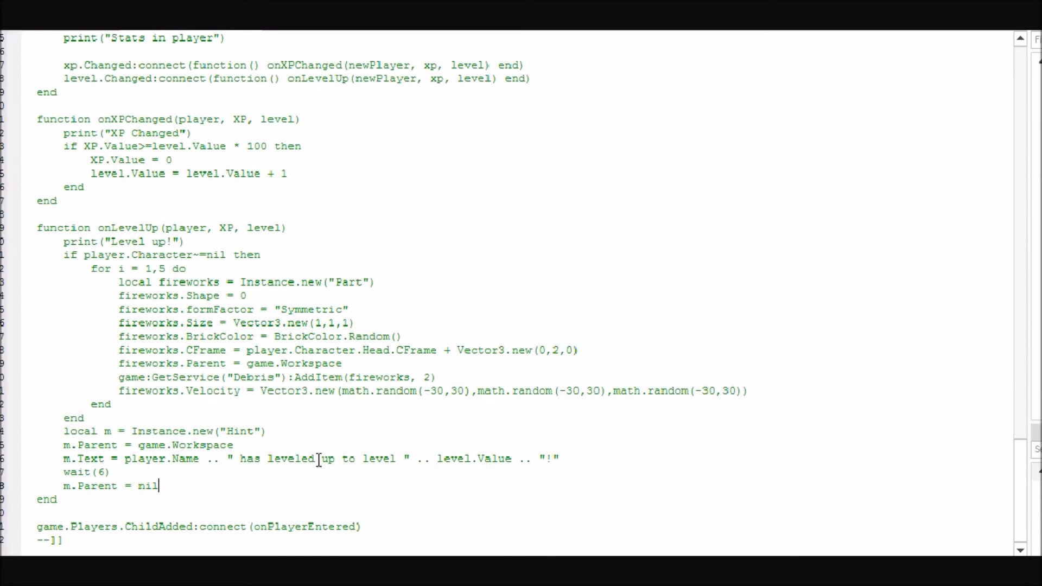
scroll(315, 436, "up", 3)
scroll(324, 428, "up", 2)
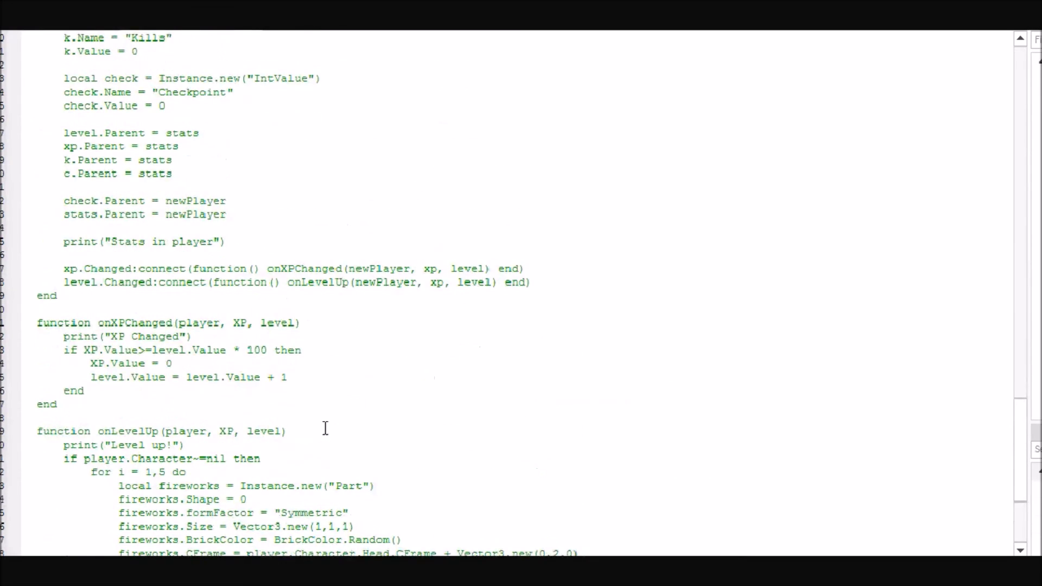
scroll(325, 427, "up", 7)
scroll(326, 424, "up", 3)
scroll(326, 424, "down", 2)
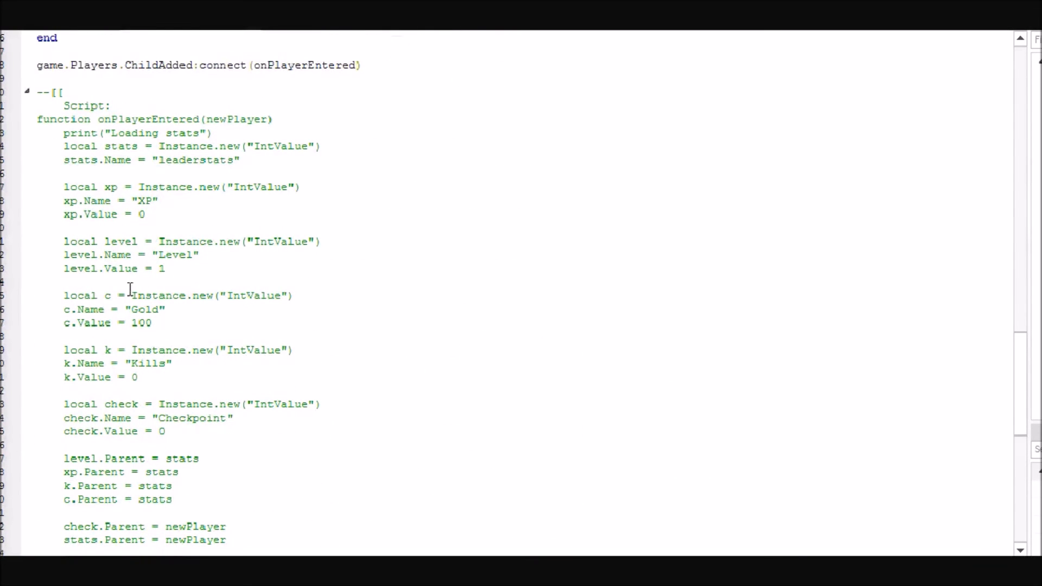
scroll(144, 274, "down", 4)
scroll(145, 270, "down", 9)
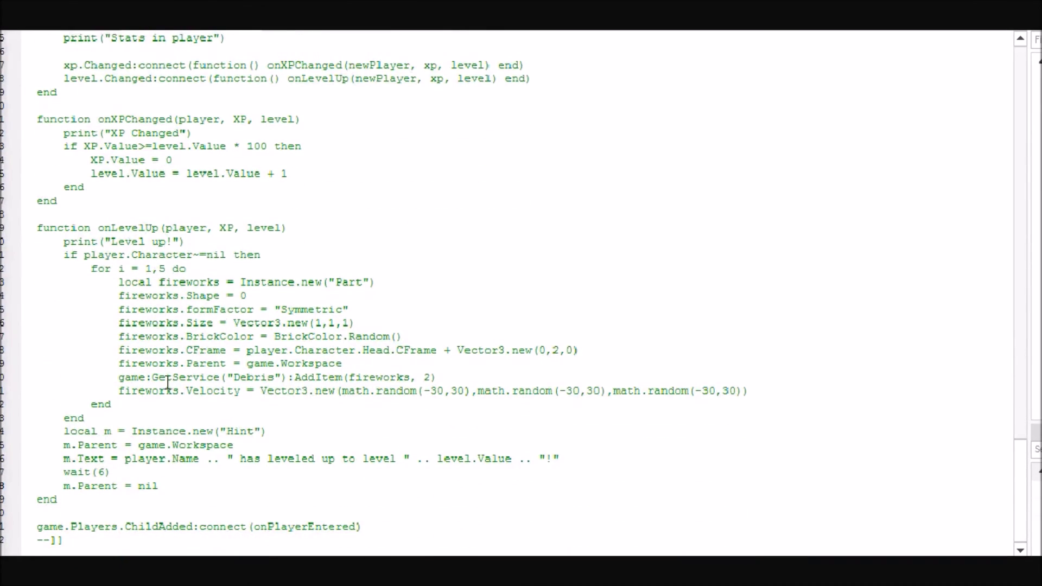
scroll(233, 380, "up", 6)
scroll(163, 377, "up", 5)
scroll(166, 379, "up", 1)
scroll(165, 379, "up", 5)
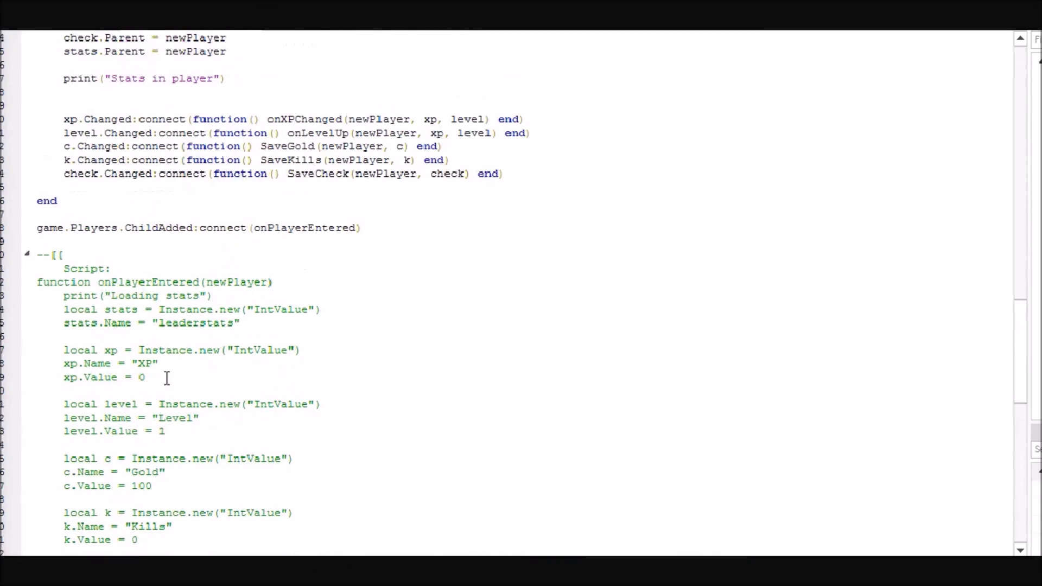
scroll(167, 375, "down", 5)
scroll(167, 370, "down", 7)
scroll(173, 368, "down", 4)
scroll(182, 364, "down", 1)
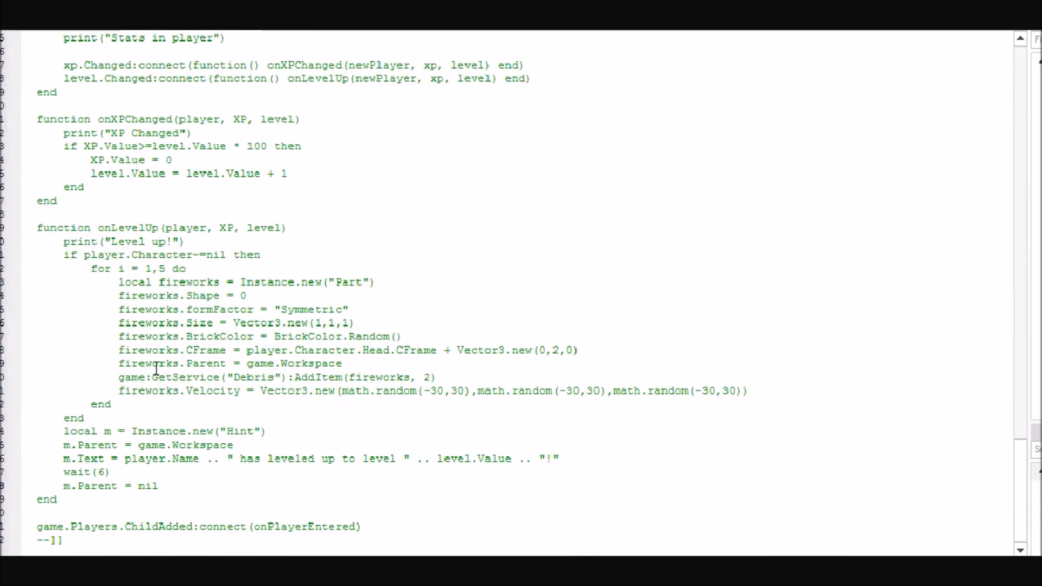